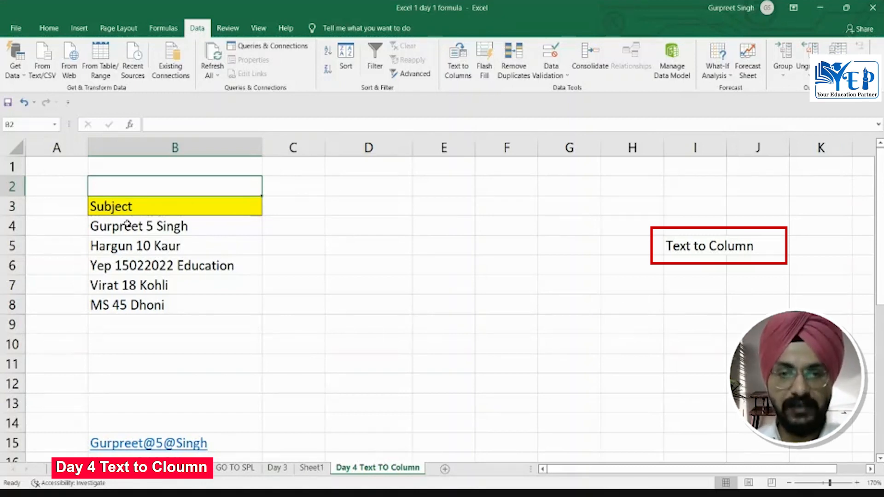
# Step: Split the space-separated entries in B4:B8 into separate columns with Text to Columns, placing the output from D4, and widen column E
pyautogui.click(309, 223)
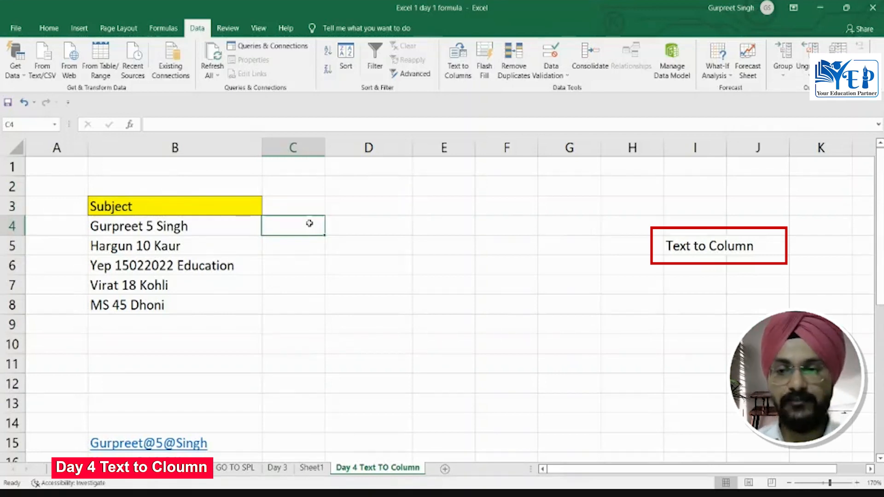
pyautogui.click(55, 30)
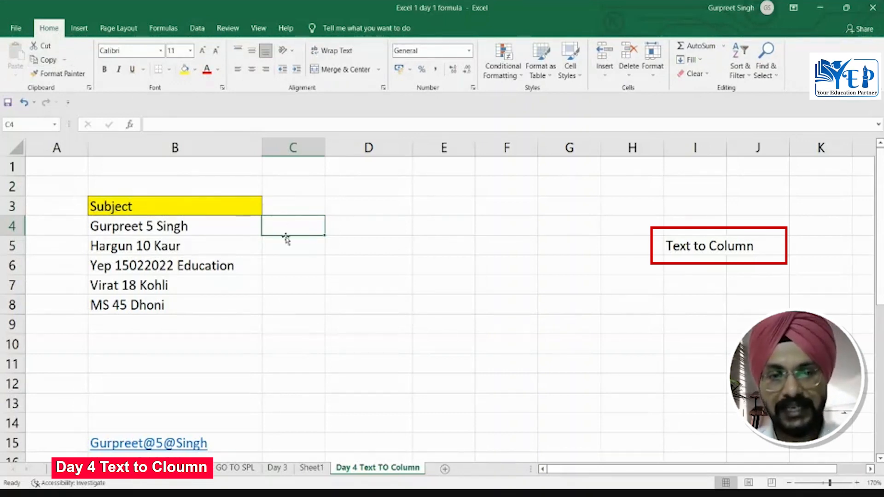
pyautogui.moveTo(134, 225); pyautogui.dragTo(134, 305)
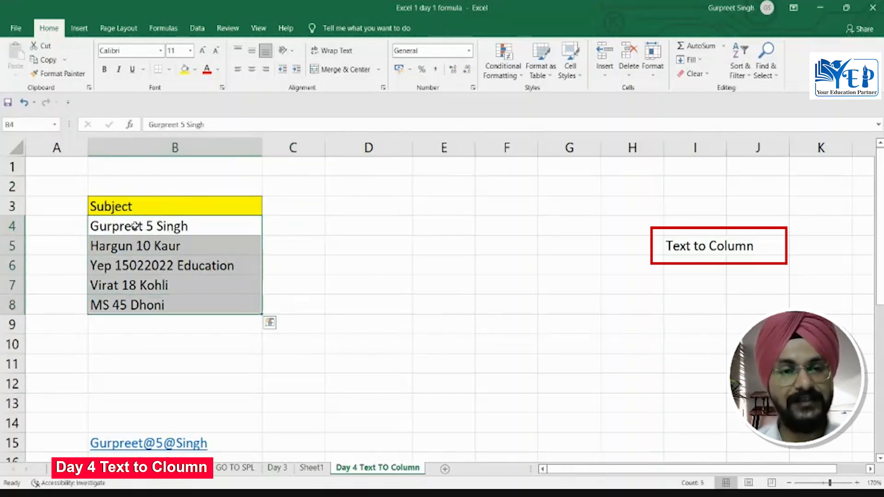
pyautogui.click(186, 28)
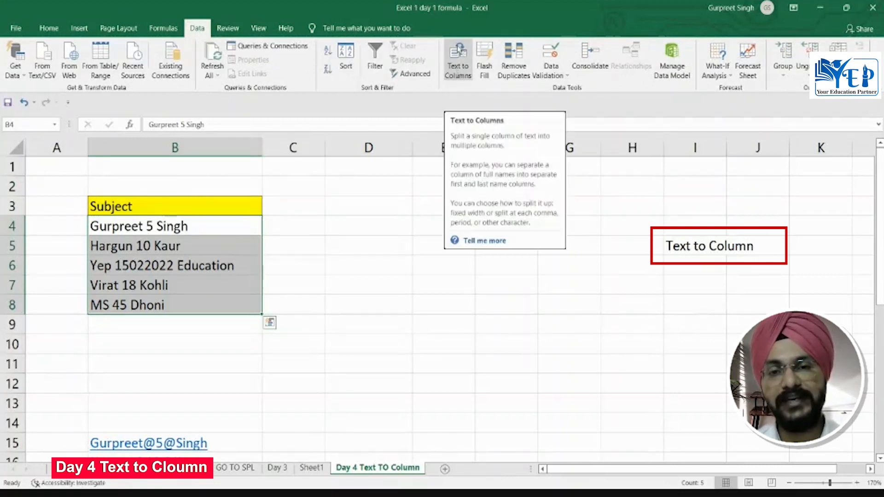
pyautogui.click(456, 72)
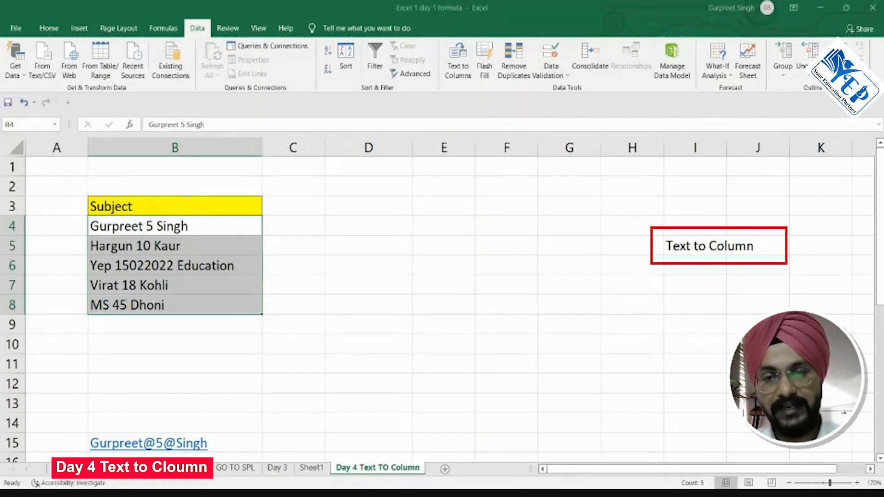
pyautogui.press('Return')
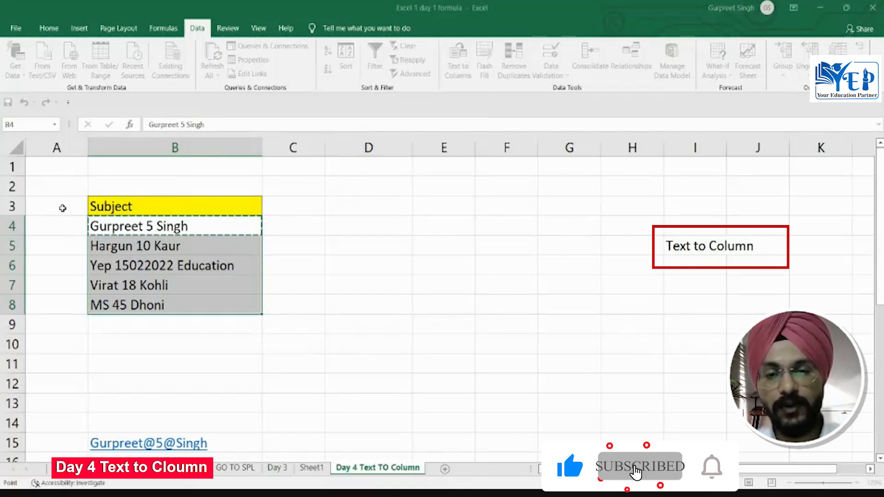
pyautogui.press('Left')
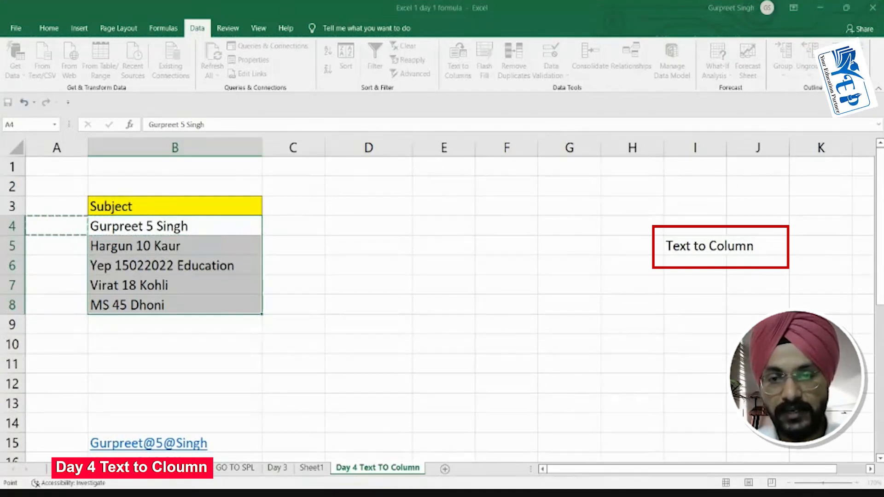
pyautogui.press('BackSpace')
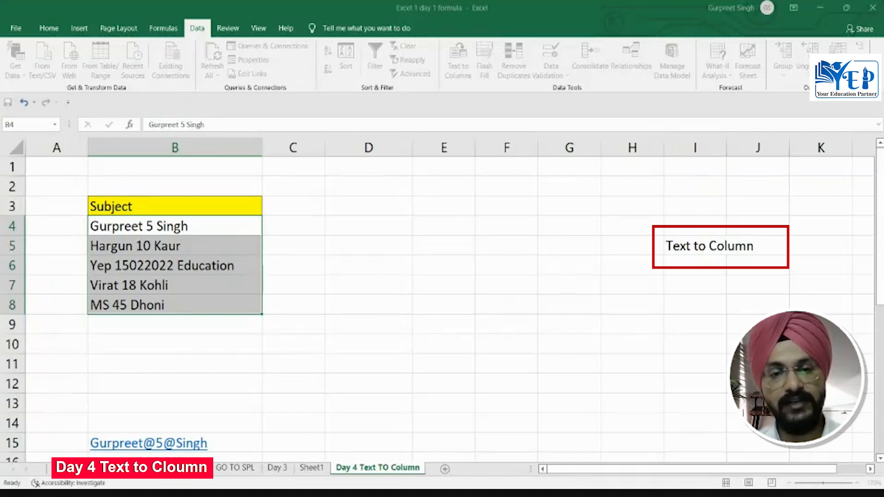
pyautogui.click(715, 390)
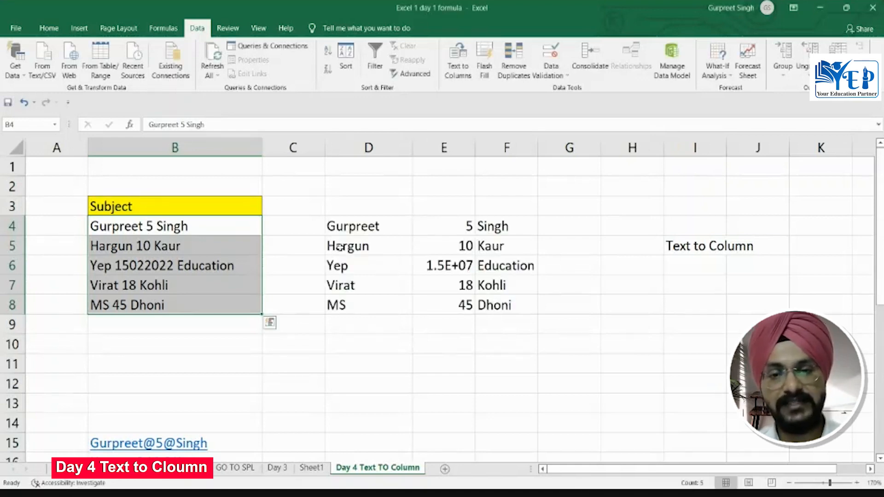
pyautogui.moveTo(475, 138); pyautogui.dragTo(508, 140)
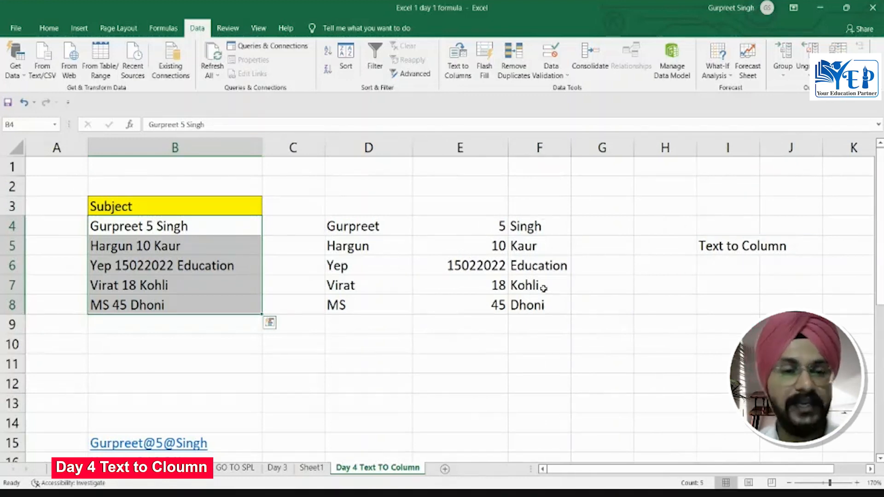
# Step: Split the @-separated entries within B14:B20 in place across columns B to D with Text to Columns, and widen column C
pyautogui.click(153, 395)
pyautogui.press('Down')
pyautogui.press('Down')
pyautogui.press('Down')
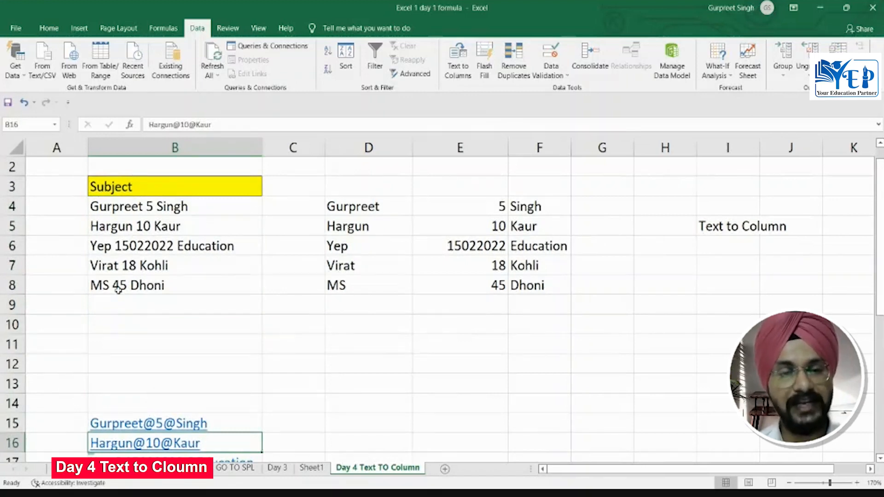
pyautogui.press('Down')
pyautogui.press('Down')
pyautogui.press('Down')
pyautogui.press('Down')
pyautogui.press('Down')
pyautogui.press('Down')
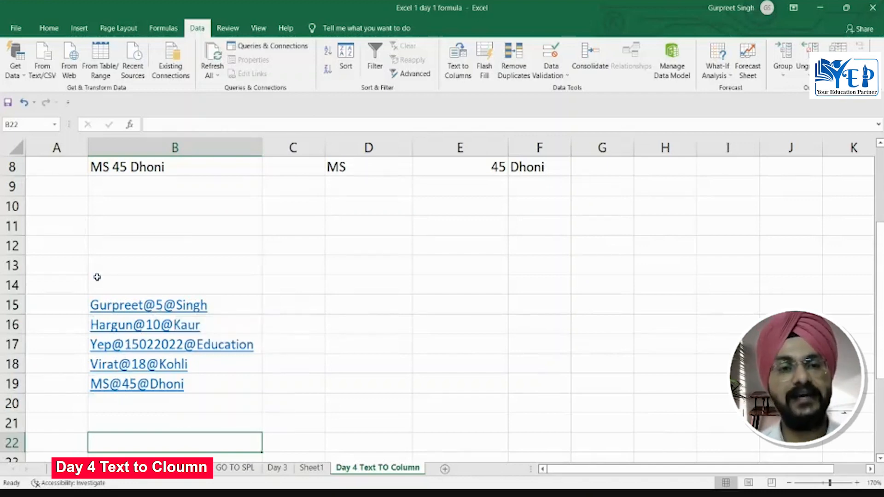
pyautogui.moveTo(112, 287); pyautogui.dragTo(124, 396)
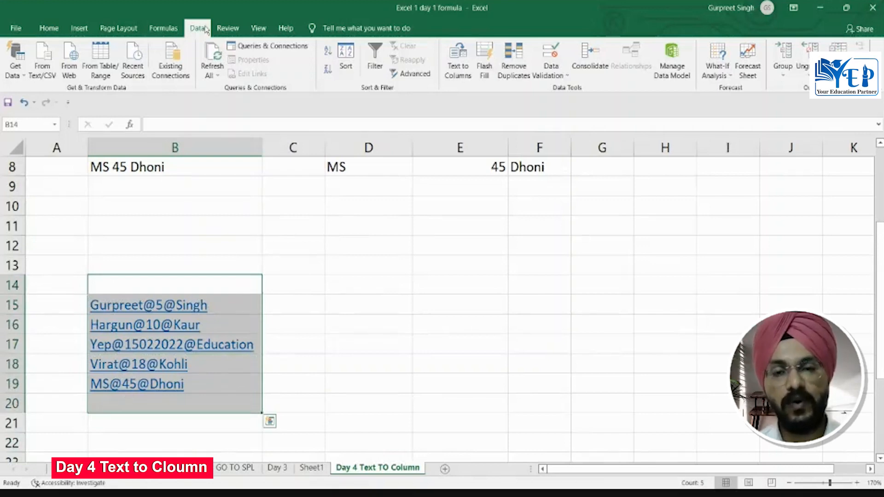
pyautogui.click(460, 69)
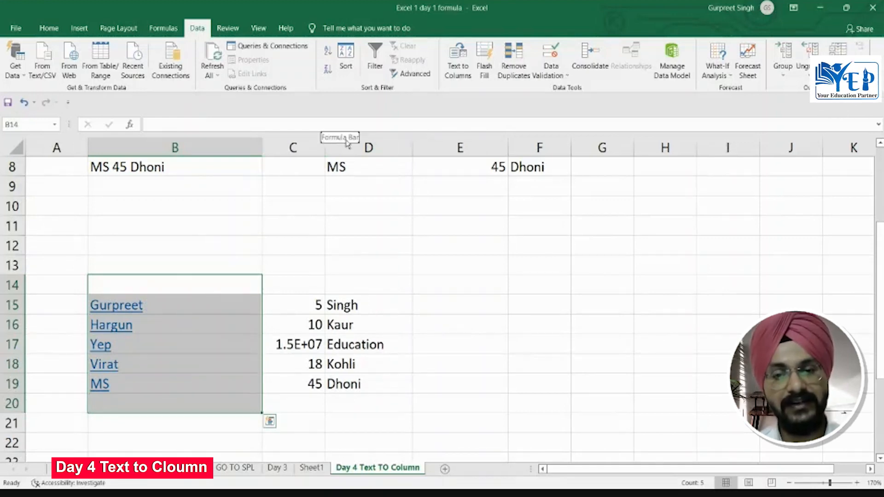
pyautogui.moveTo(324, 145); pyautogui.dragTo(355, 145)
# Step: Select the @-separated entries in B25:B29 and start Text to Columns on them
pyautogui.press('Down')
pyautogui.press('Down')
pyautogui.press('Down')
pyautogui.press('Down')
pyautogui.press('Down')
pyautogui.press('Down')
pyautogui.press('Down')
pyautogui.press('Down')
pyautogui.press('Down')
pyautogui.press('Down')
pyautogui.press('Down')
pyautogui.press('Down')
pyautogui.press('Down')
pyautogui.press('Down')
pyautogui.press('Down')
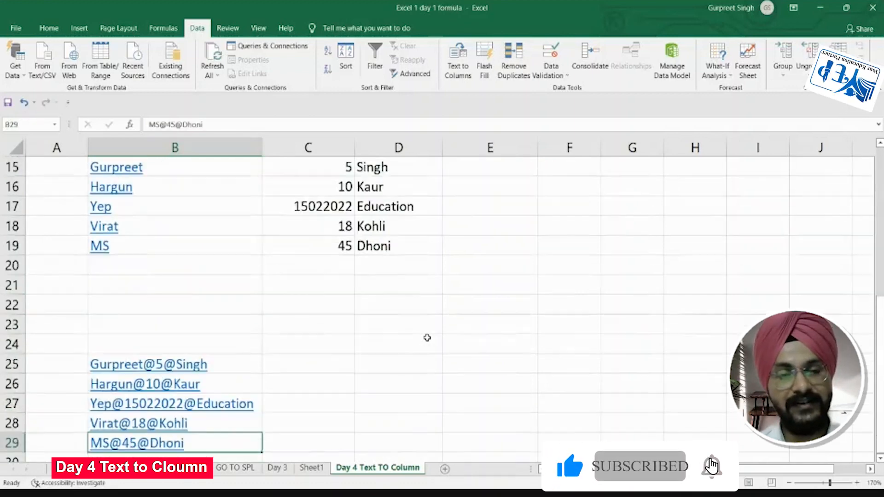
pyautogui.press('Down')
pyautogui.press('Down')
pyautogui.press('Up')
pyautogui.press('Up')
pyautogui.press('Up')
pyautogui.press('Up')
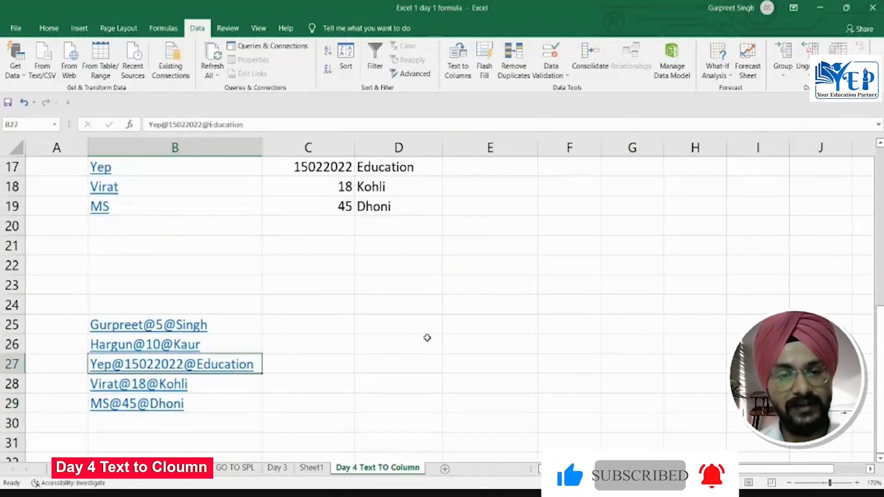
pyautogui.press('Up')
pyautogui.press('Up')
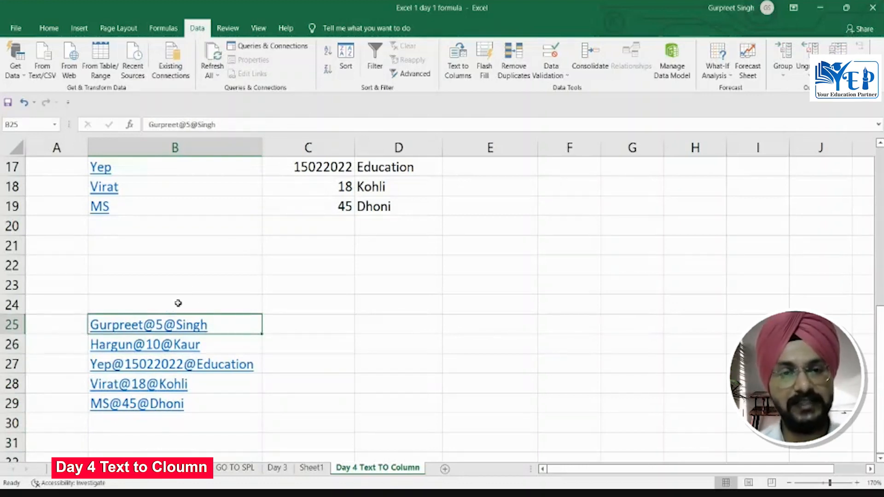
pyautogui.hotkey('shift', 'Down')
pyautogui.hotkey('shift', 'Down')
pyautogui.hotkey('shift', 'Down')
pyautogui.hotkey('shift', 'Down')
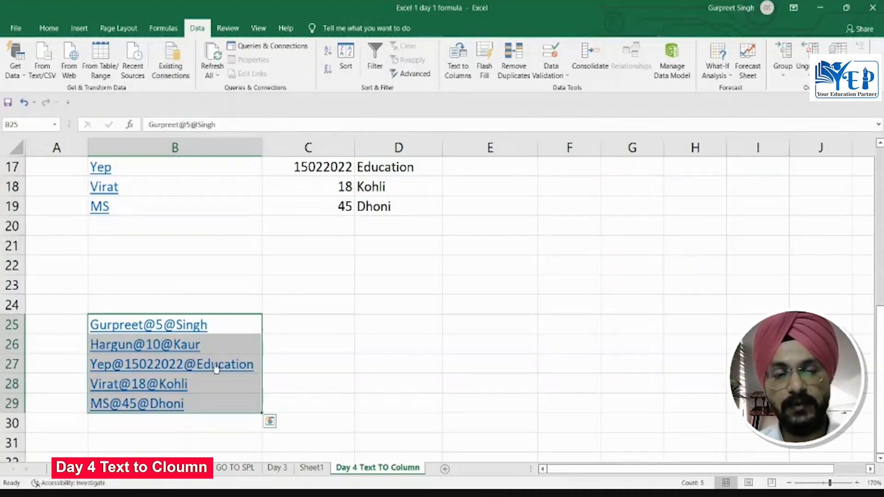
pyautogui.click(454, 78)
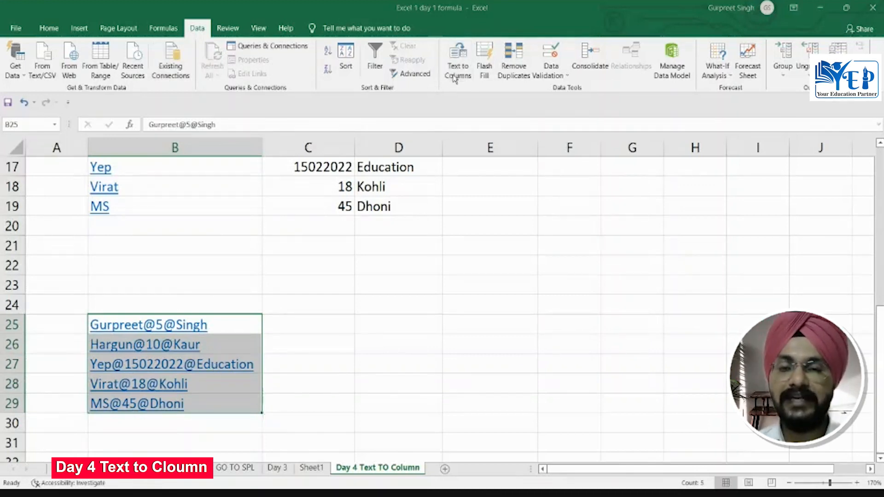